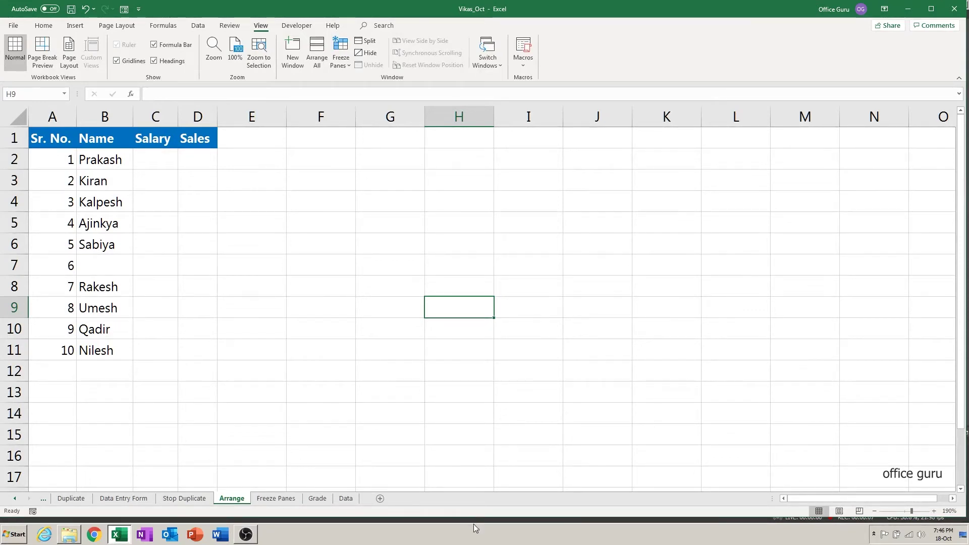
Shorten the workbook window slightly and enter the missing employee name for serial 6 in B7
left_click_drag(475, 516, 475, 516)
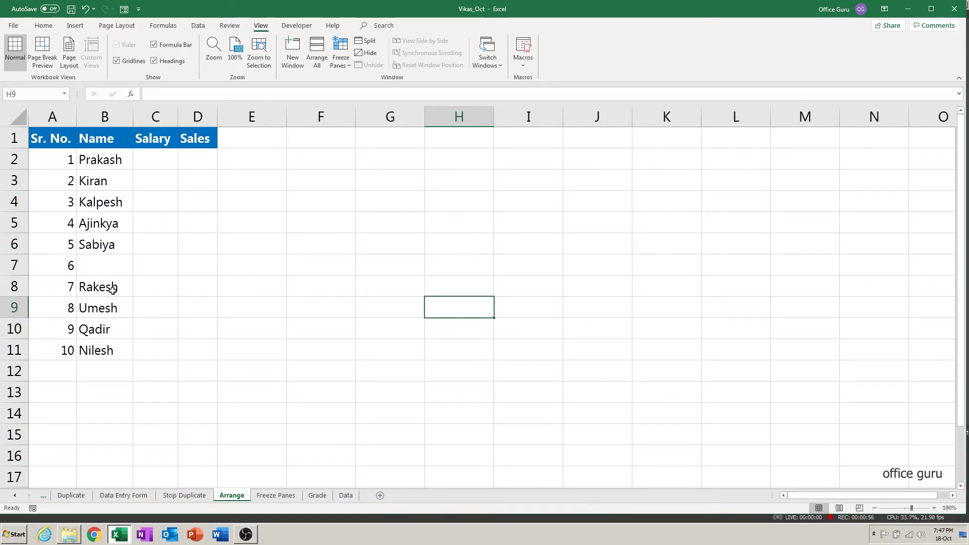
left_click(111, 270)
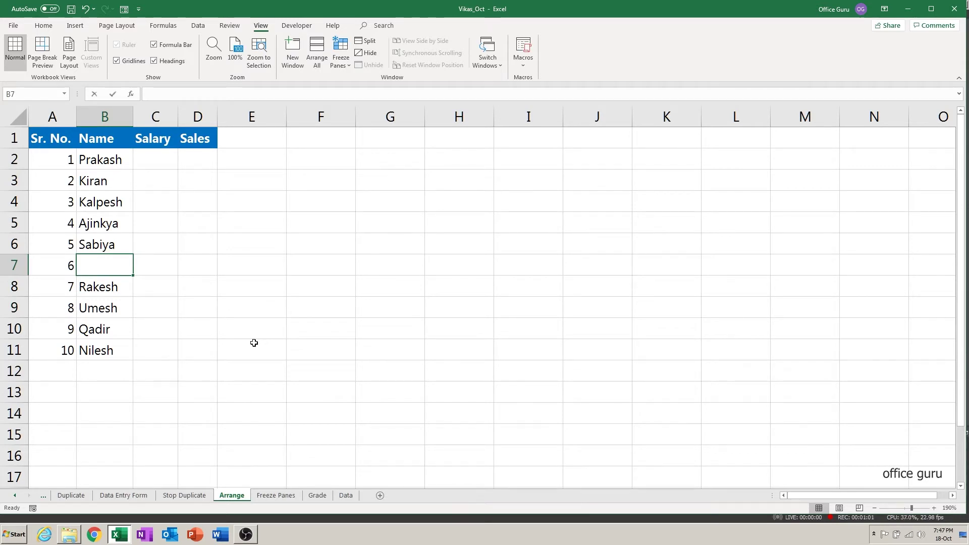
type("Jay")
key("Tab")
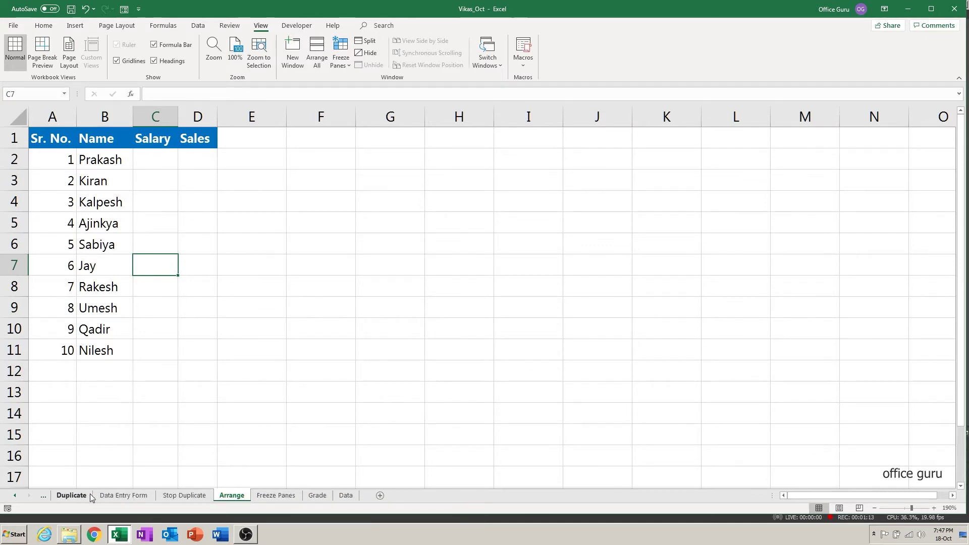
left_click(43, 496)
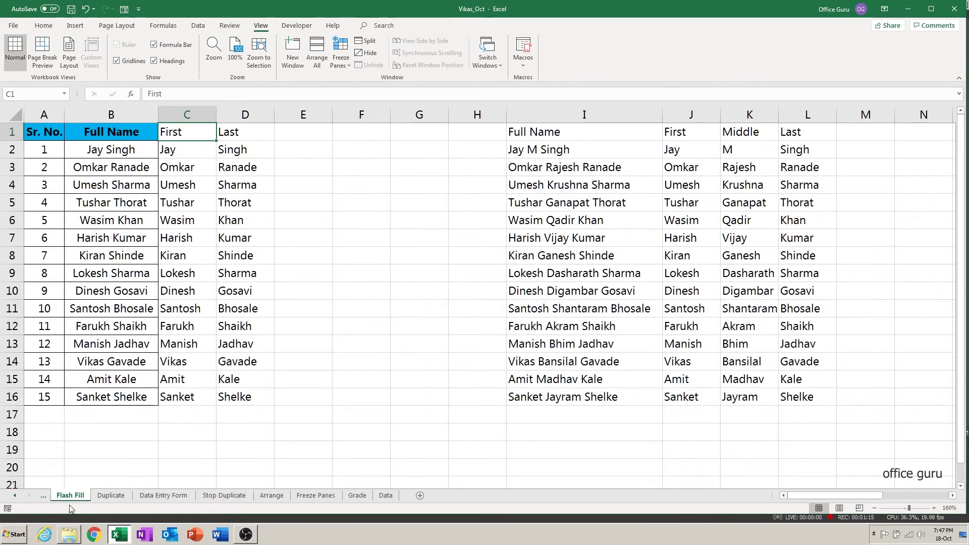
left_click(93, 497)
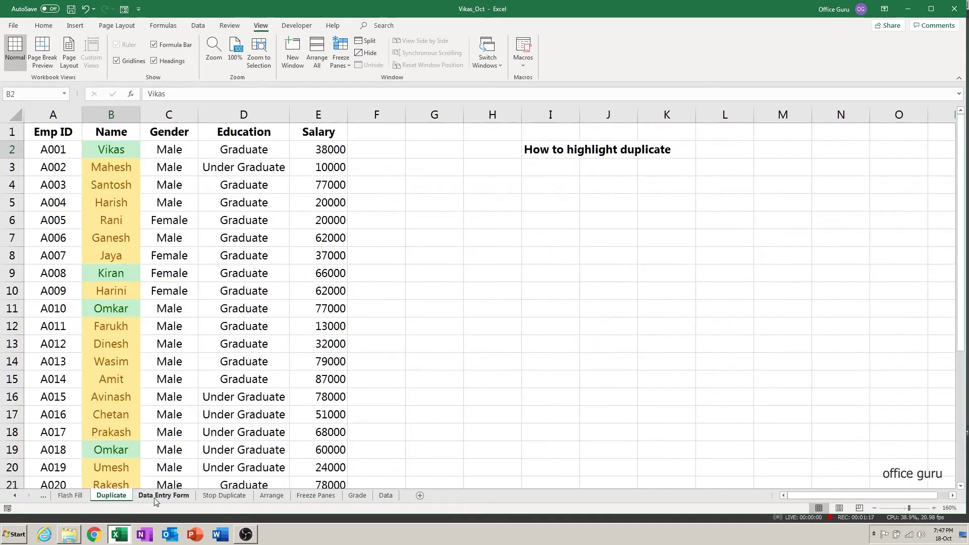
left_click(164, 497)
left_click(226, 499)
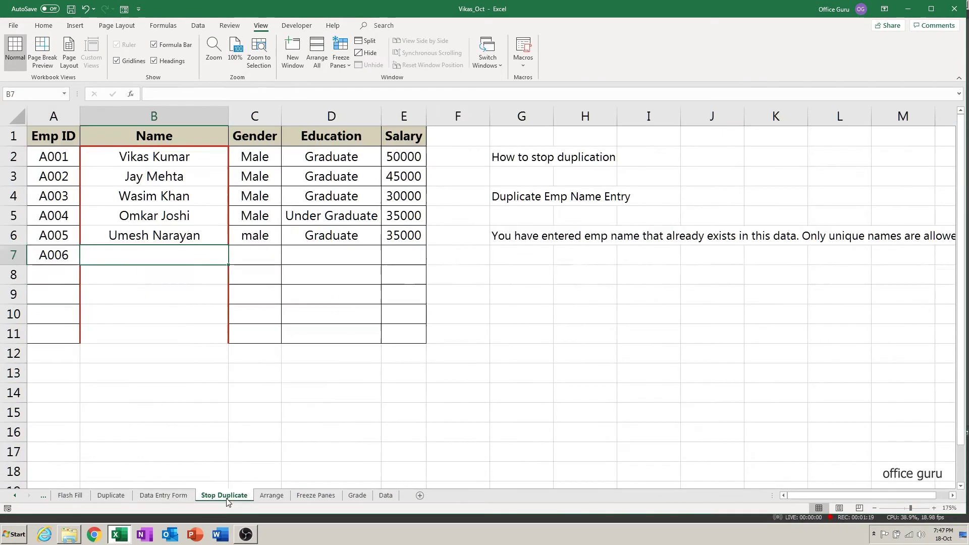
left_click(276, 499)
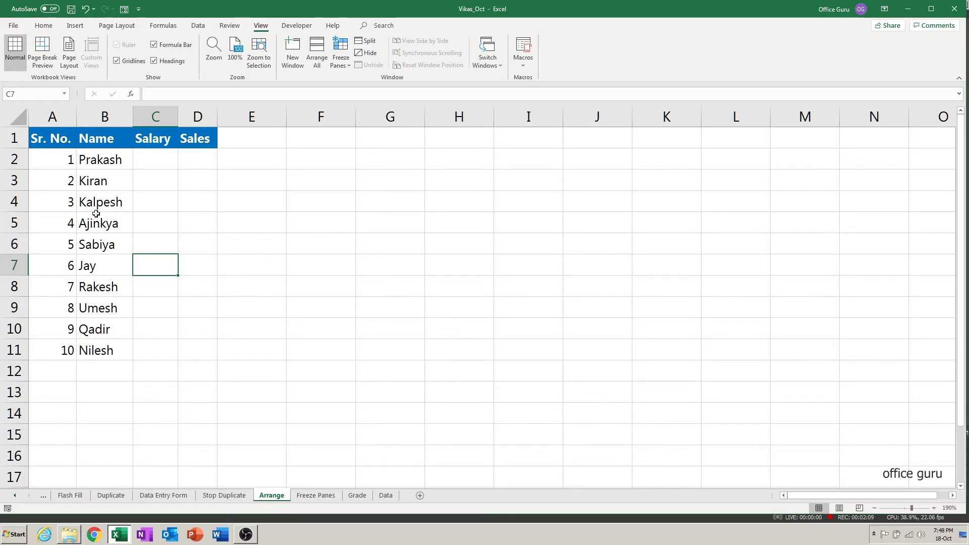
left_click_drag(157, 153, 180, 351)
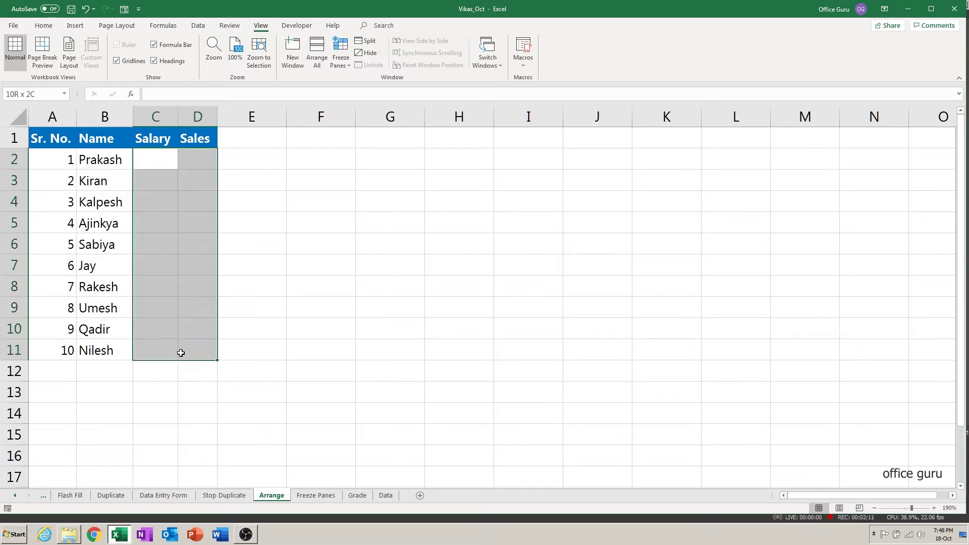
left_click(173, 305)
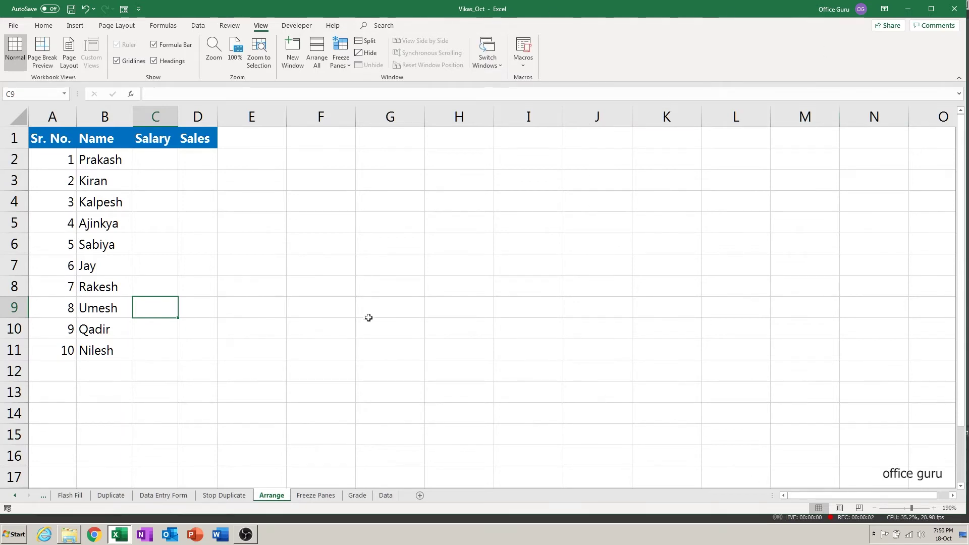
Open a second window of the workbook, reposition it, and switch back to Vikas_Oct - 1
left_click(292, 61)
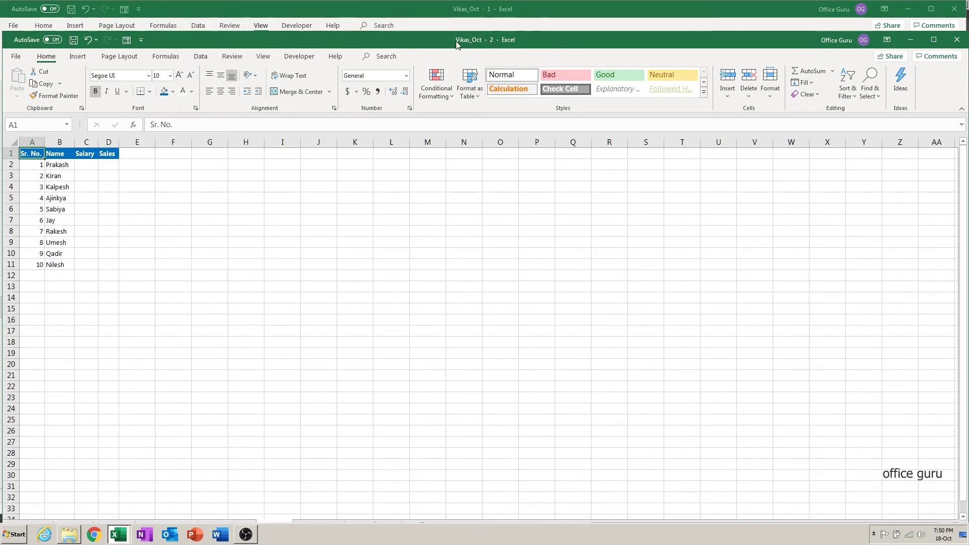
left_click_drag(457, 42, 460, 19)
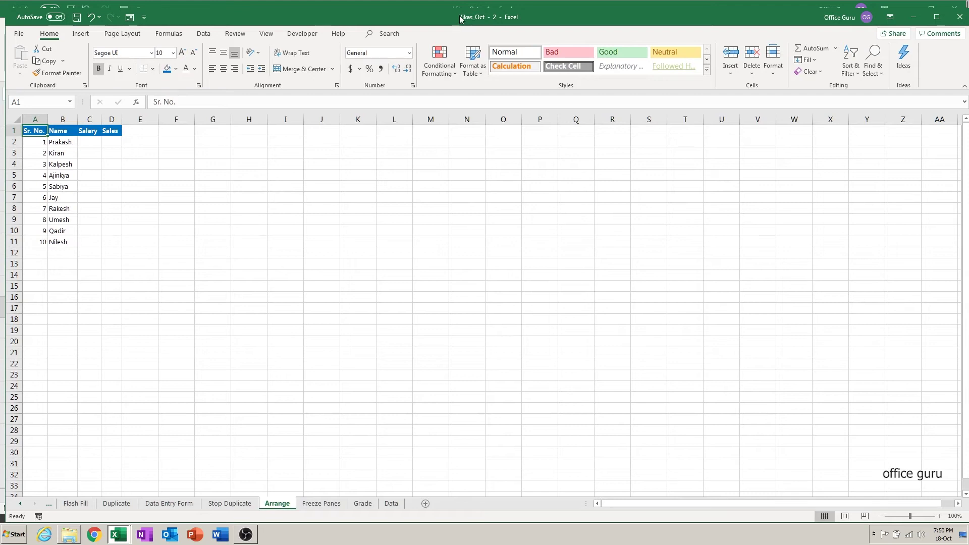
left_click_drag(460, 19, 458, 10)
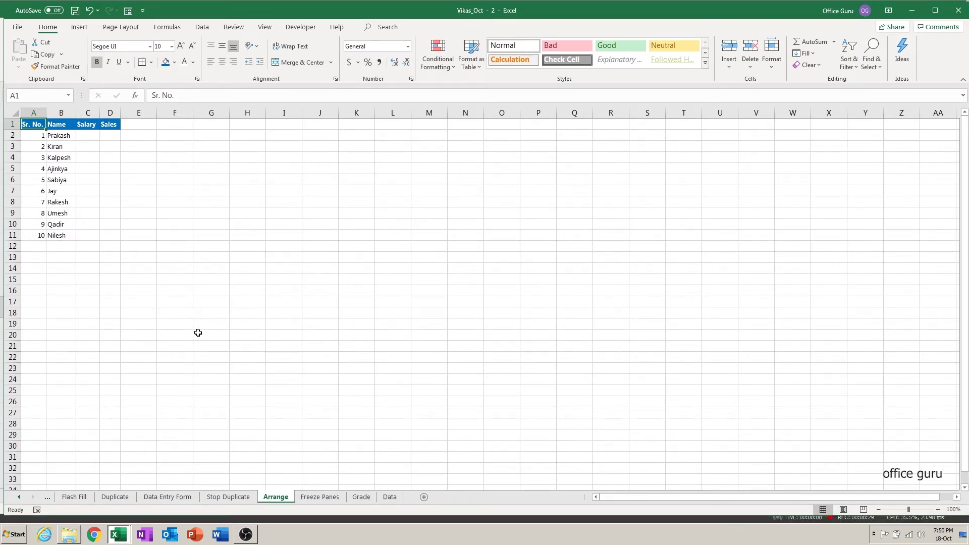
key("ctrl+Tab")
left_click(293, 266)
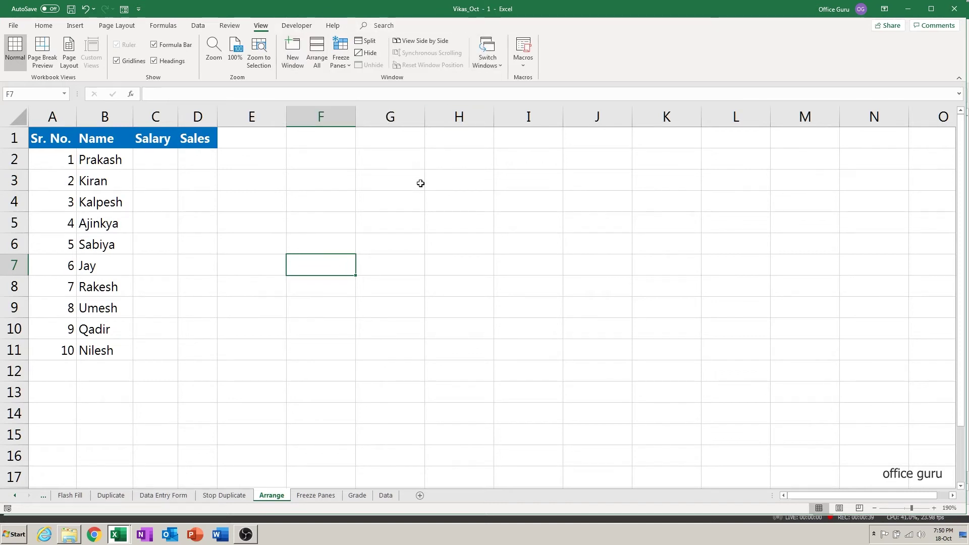
Tile the Vikas_Oct - 1 and Vikas_Oct - 2 windows side by side, then activate the right one
left_click(320, 57)
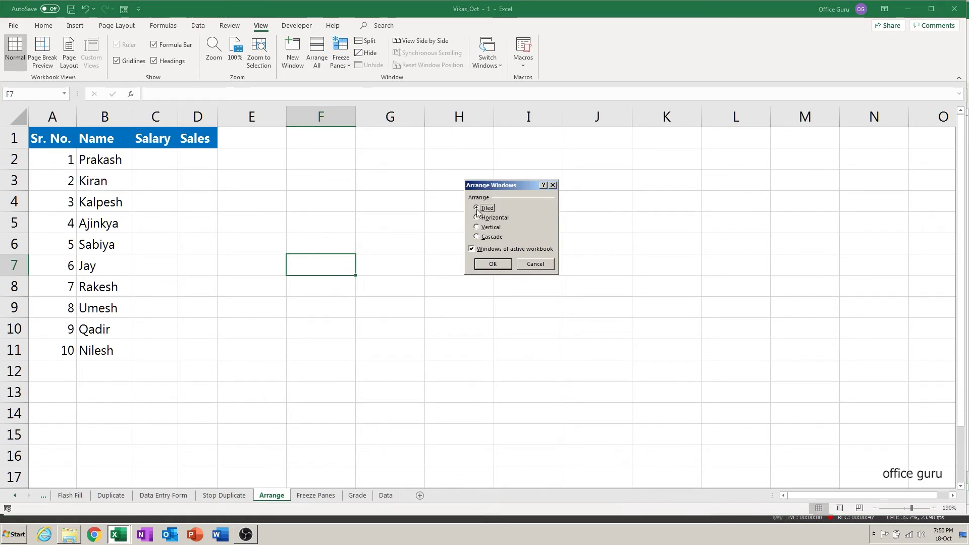
left_click(493, 266)
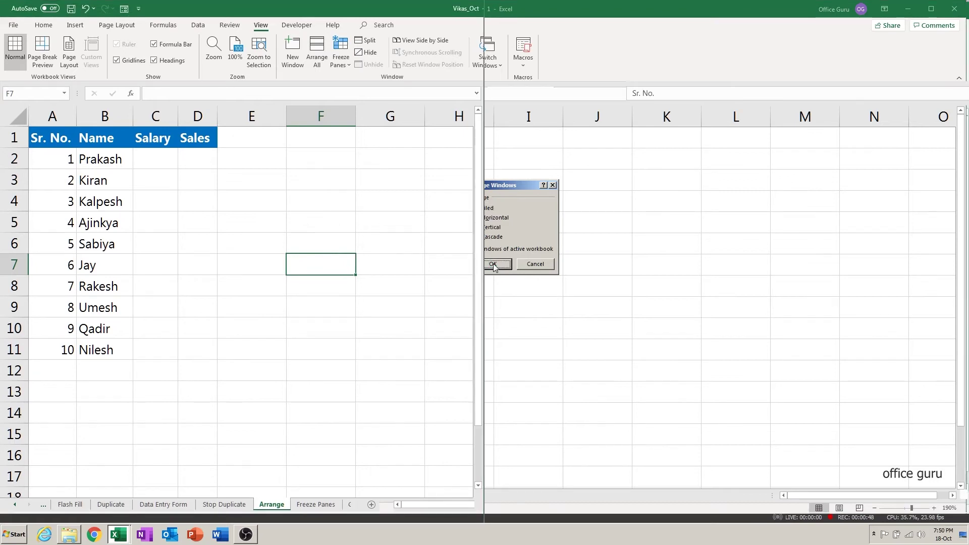
left_click(248, 264)
left_click(596, 275)
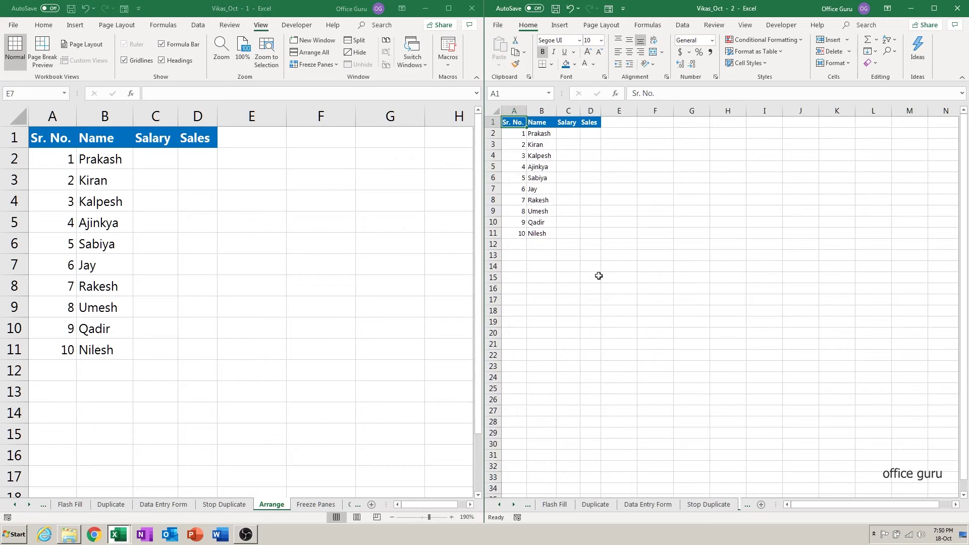
Browse the right window's Duplicate, Data Entry Form and Stop Duplicate tabs, settling on Flash Fill
left_click(555, 504)
left_click(604, 506)
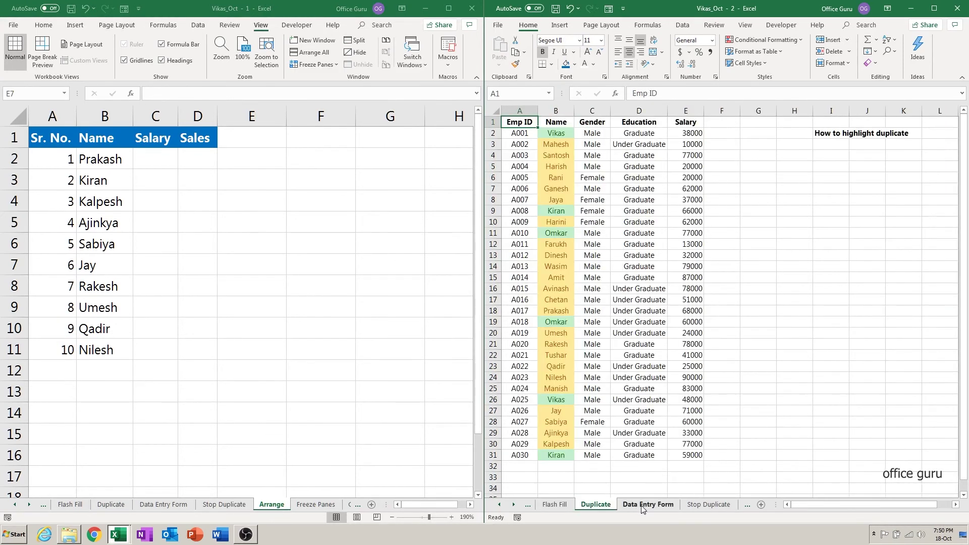
left_click(652, 505)
left_click(709, 505)
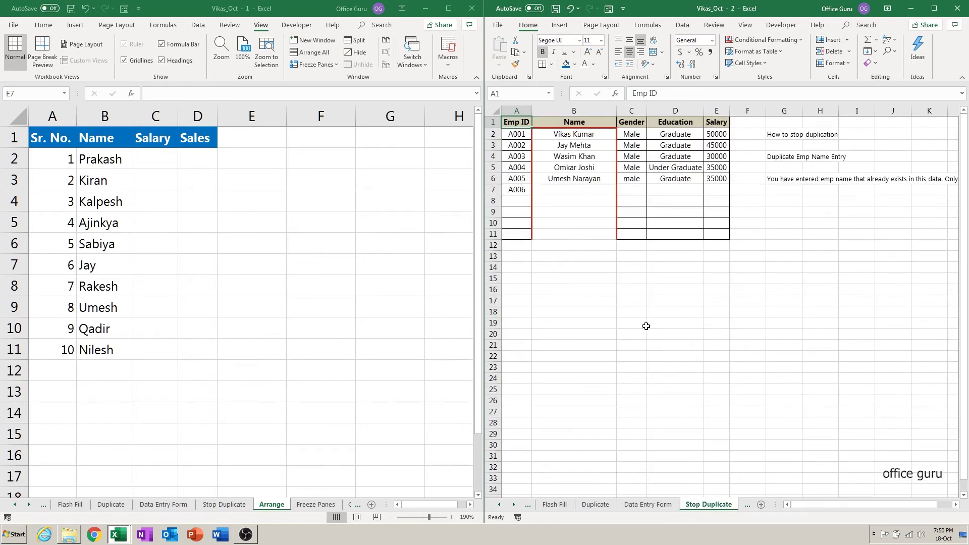
left_click(141, 183)
left_click(143, 182)
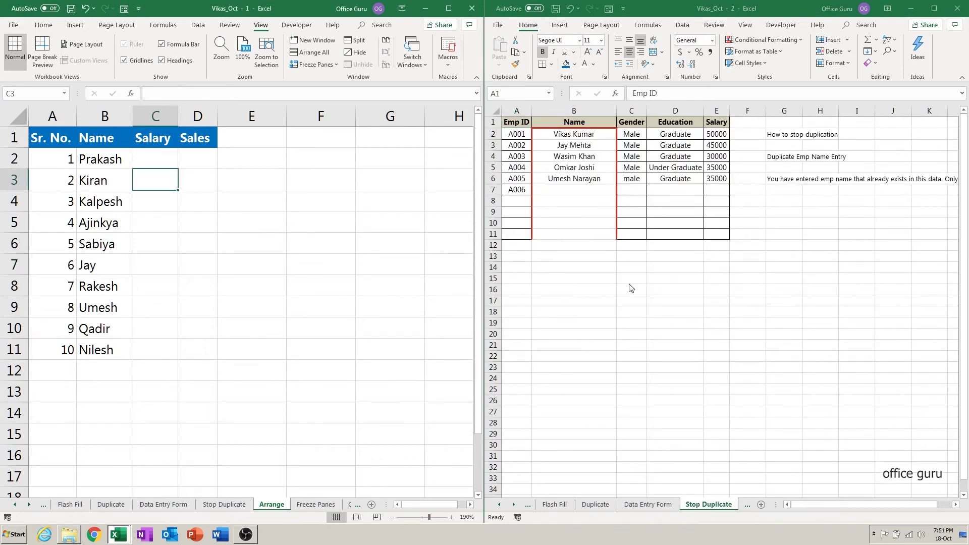
left_click(573, 236)
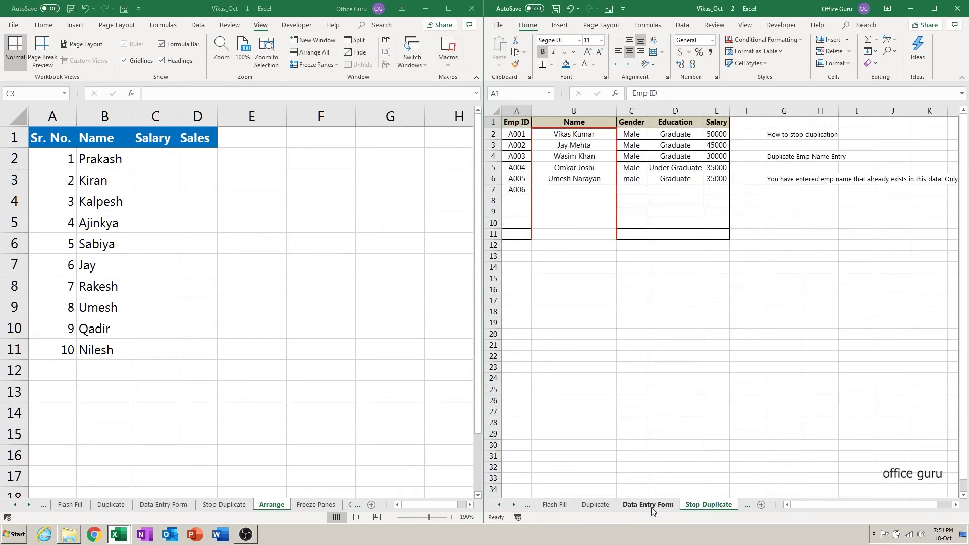
left_click(648, 505)
left_click(561, 506)
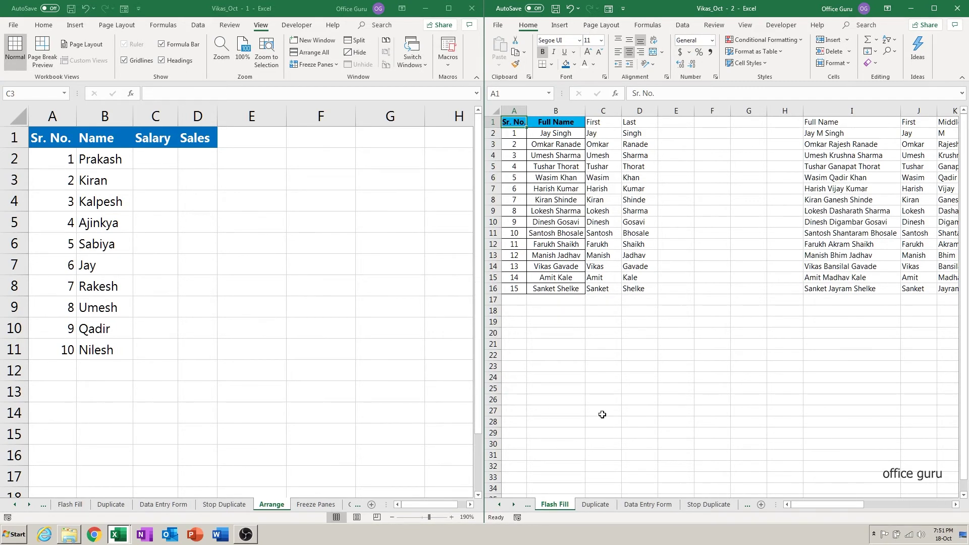
On the Duplicate sheet, add employee A031 in row 32: name, Male, education and salary 60000
left_click(599, 505)
left_click(524, 466)
type("A031")
key("Tab")
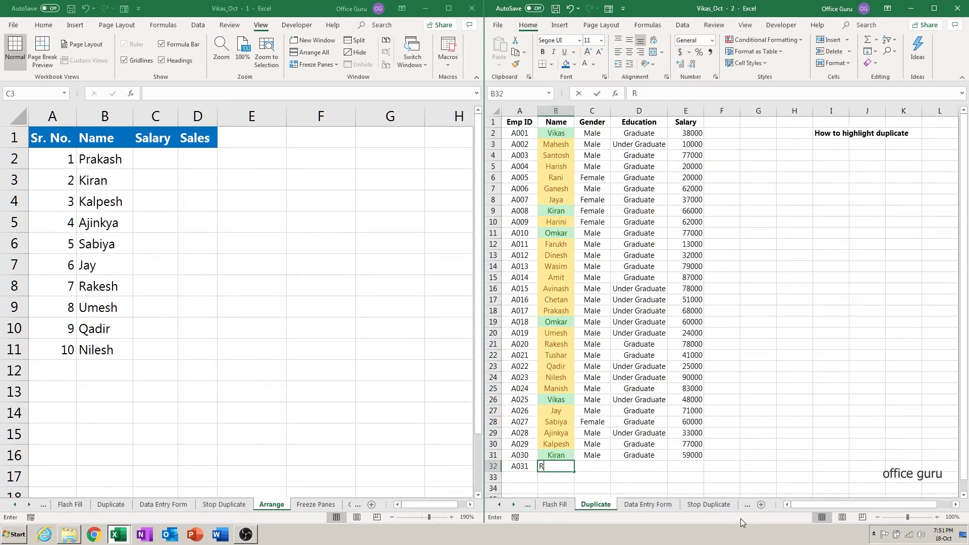
type("Rajesh")
key("Tab")
type("M")
key("Tab")
type("Gar")
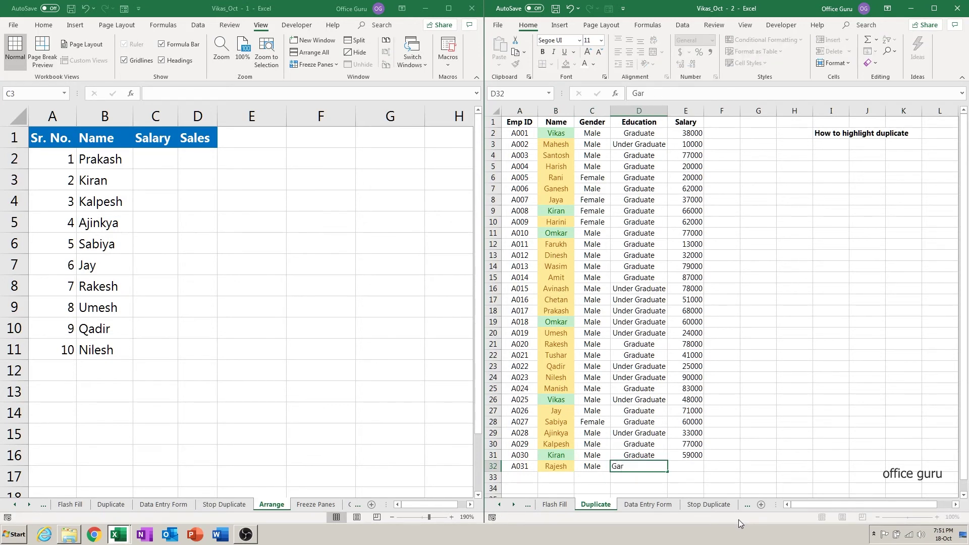
key("Tab")
type("60000")
key("Return")
Correct employee A031's misspelled Education entry in D32 to Graduate
key("Up")
key("Right")
key("Right")
key("Right")
type("G")
key("Return")
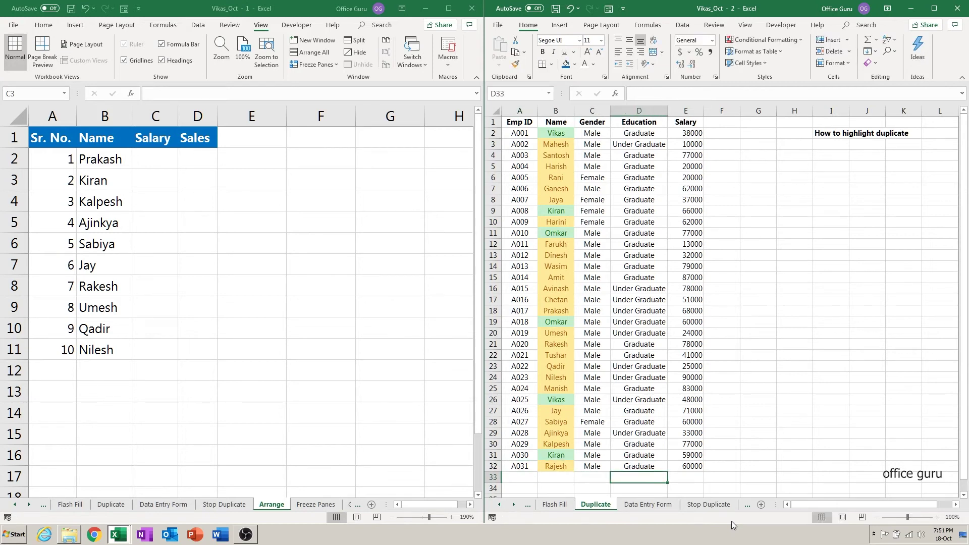
In the left window's Arrange sheet, add serial 11 with the same name and salary 60000 in row 12
left_click(104, 345)
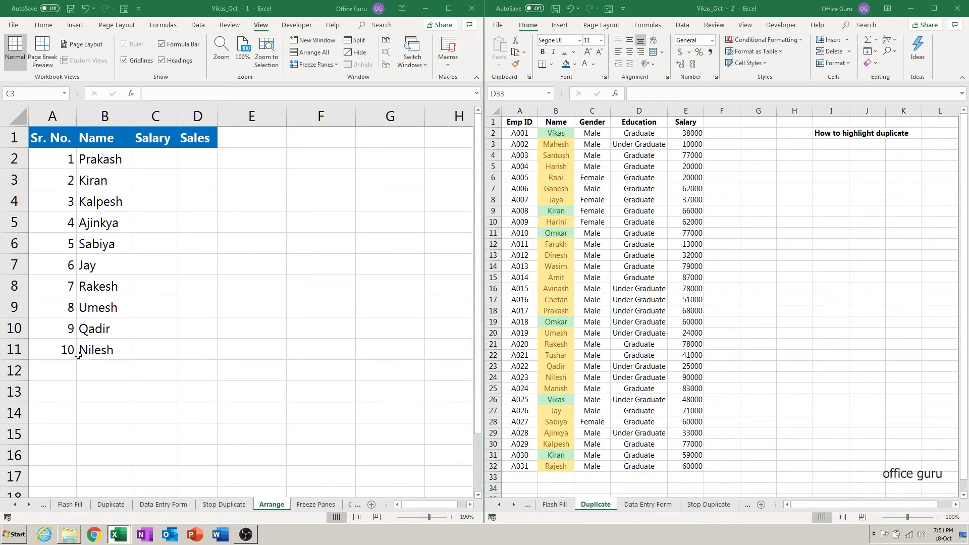
left_click(66, 369)
type("11")
key("Tab")
type("Rajesh")
key("Tab")
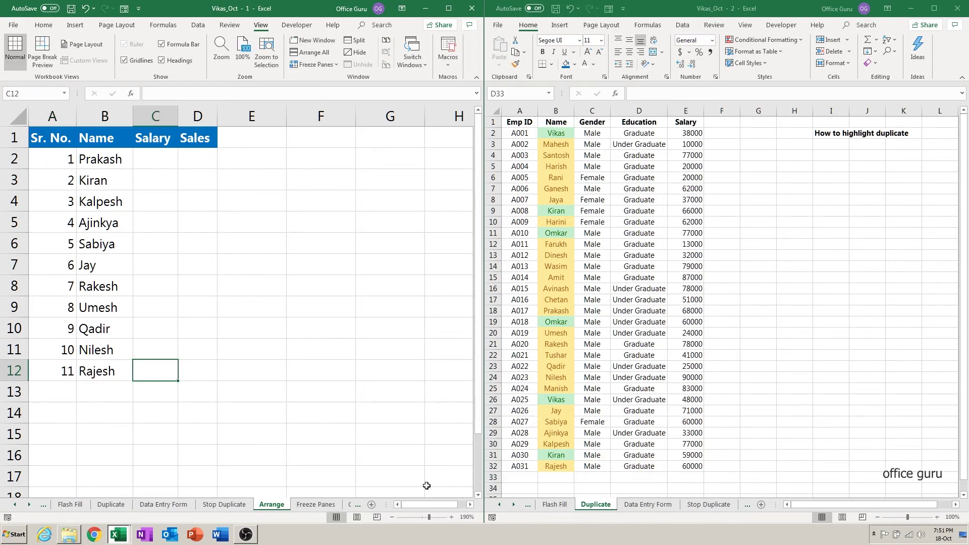
type("60000")
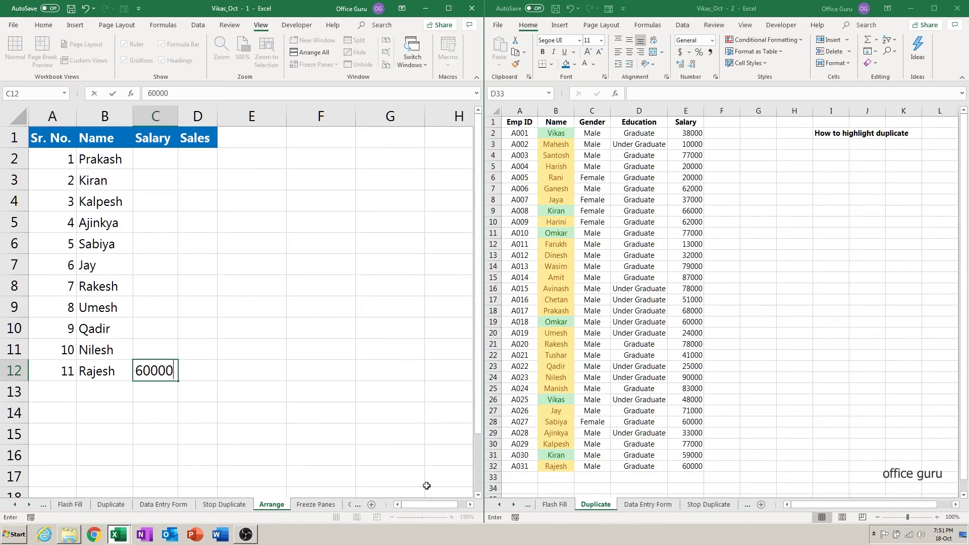
key("Return")
key("Up")
key("Right")
key("Right")
key("Right")
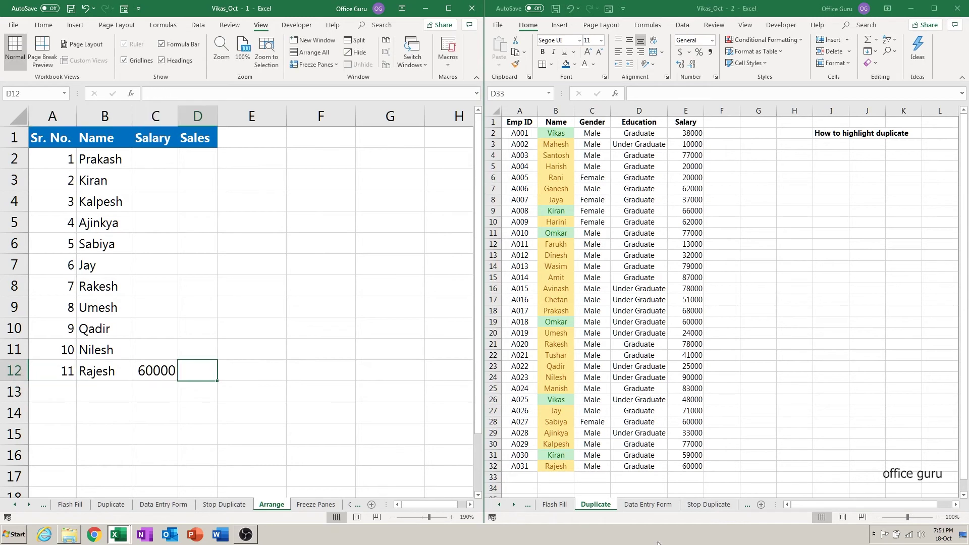
Cycle the right window through Stop Duplicate, Freeze Panes, Grade and Data tabs, ending on Arrange
left_click(718, 507)
left_click(718, 507)
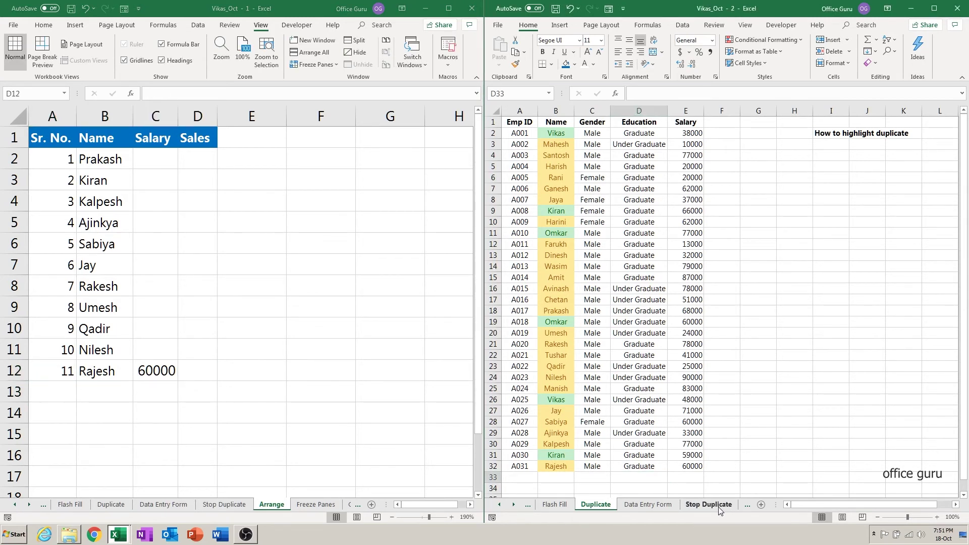
left_click(745, 507)
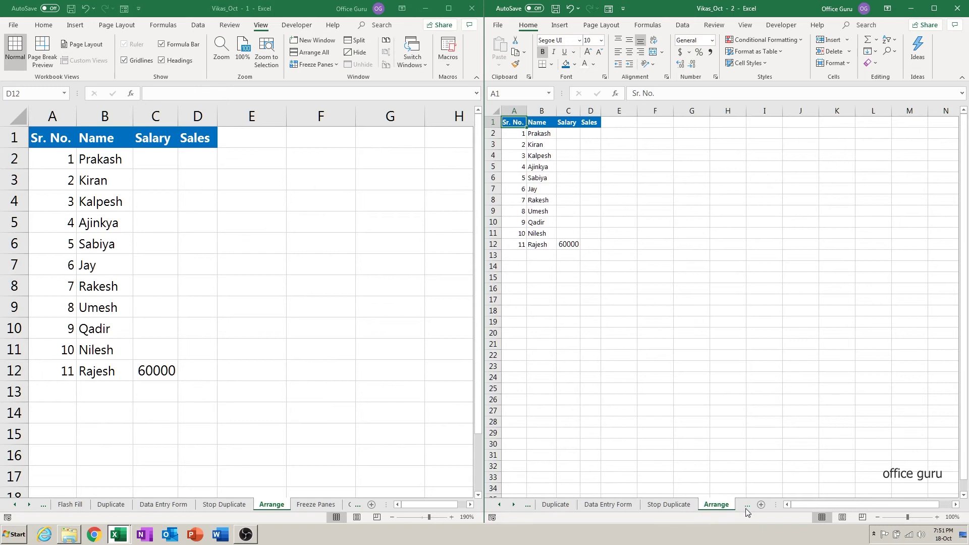
left_click(746, 508)
left_click(679, 507)
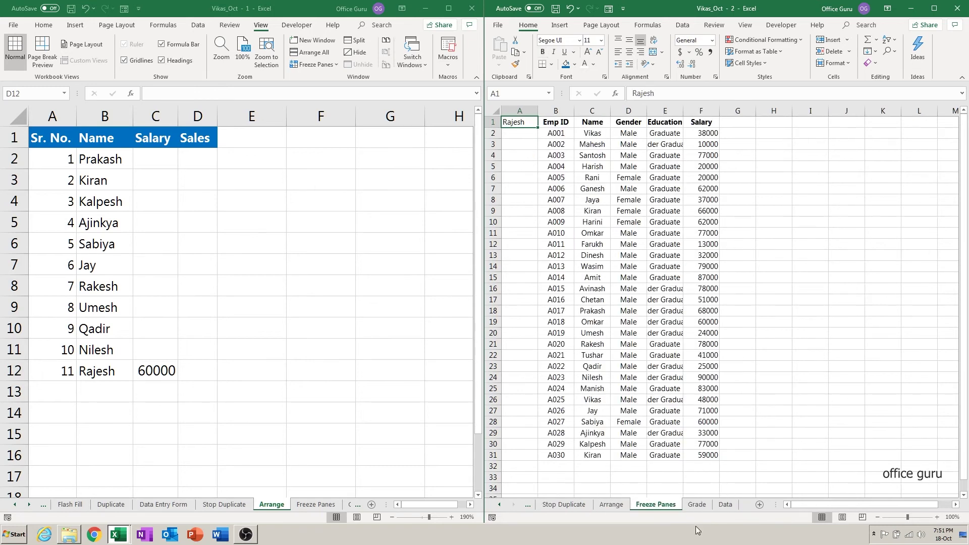
left_click(697, 506)
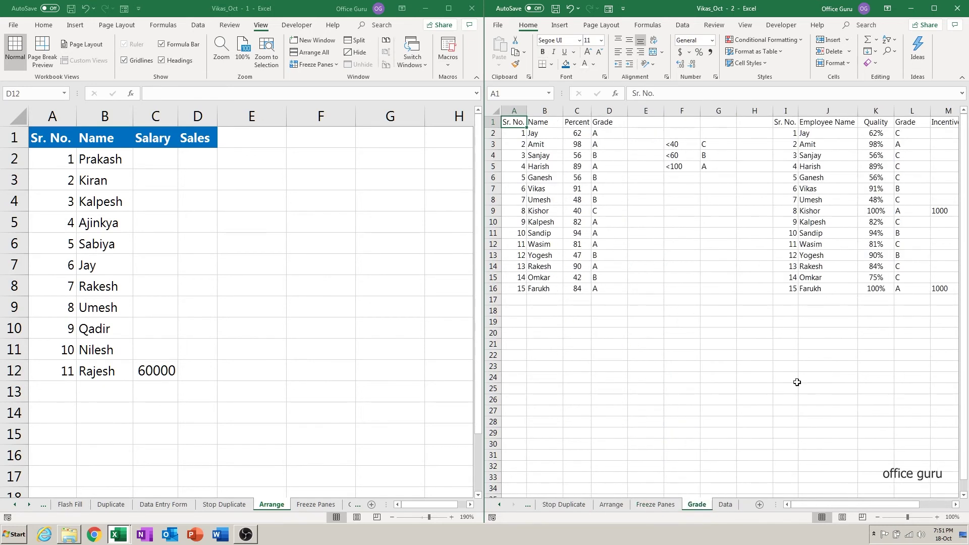
left_click(725, 506)
left_click(656, 504)
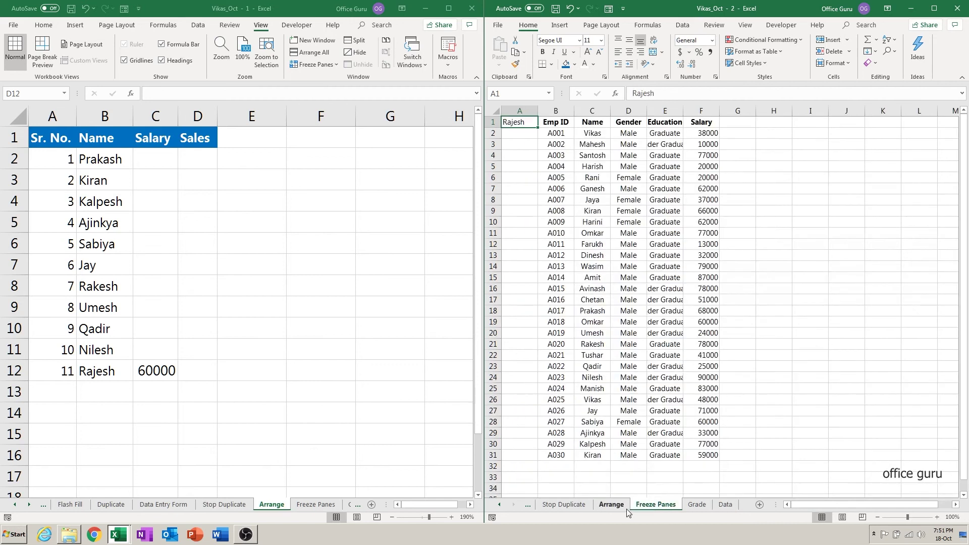
left_click(617, 505)
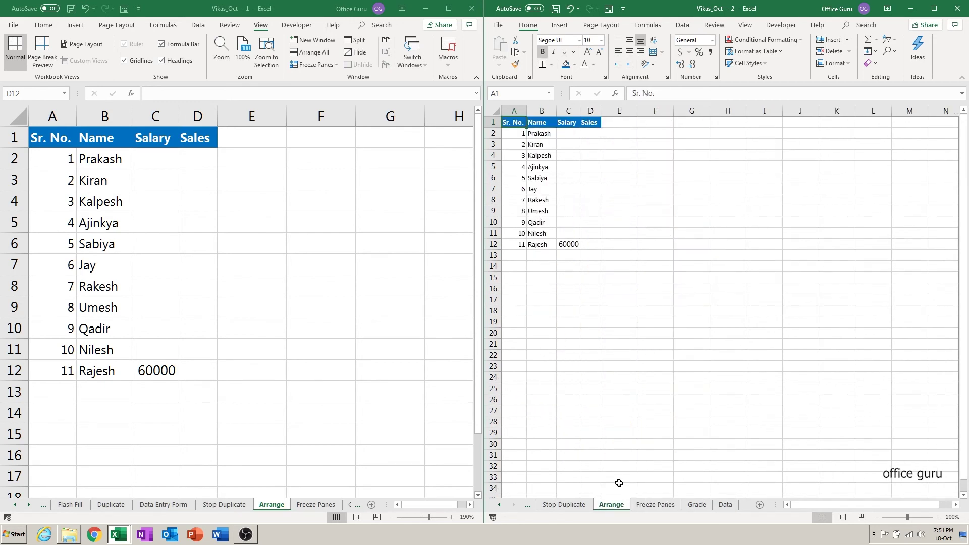
Switch focus between the windows and step the right window forward to the Grade sheet
left_click(150, 379)
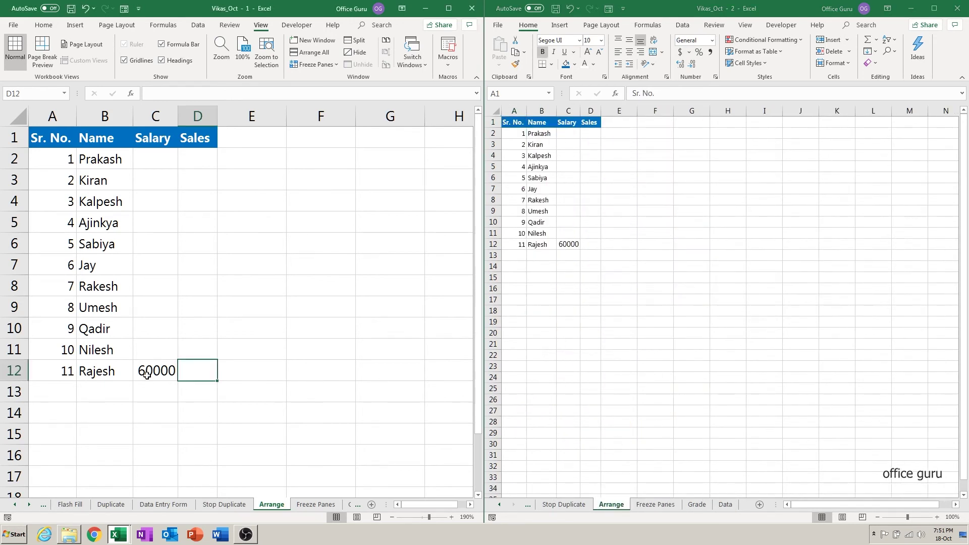
left_click(568, 244)
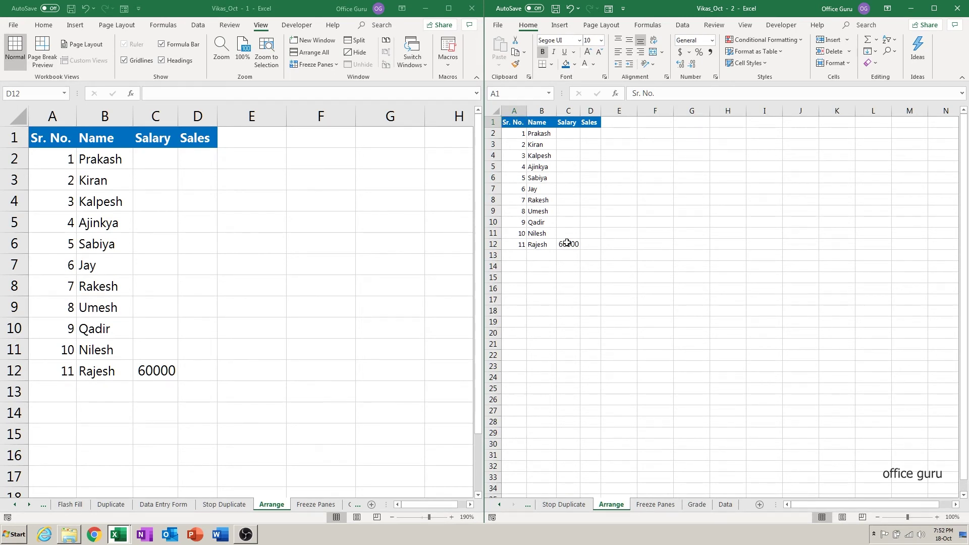
key("ctrl+Page_Down")
key("ctrl+Page_Down")
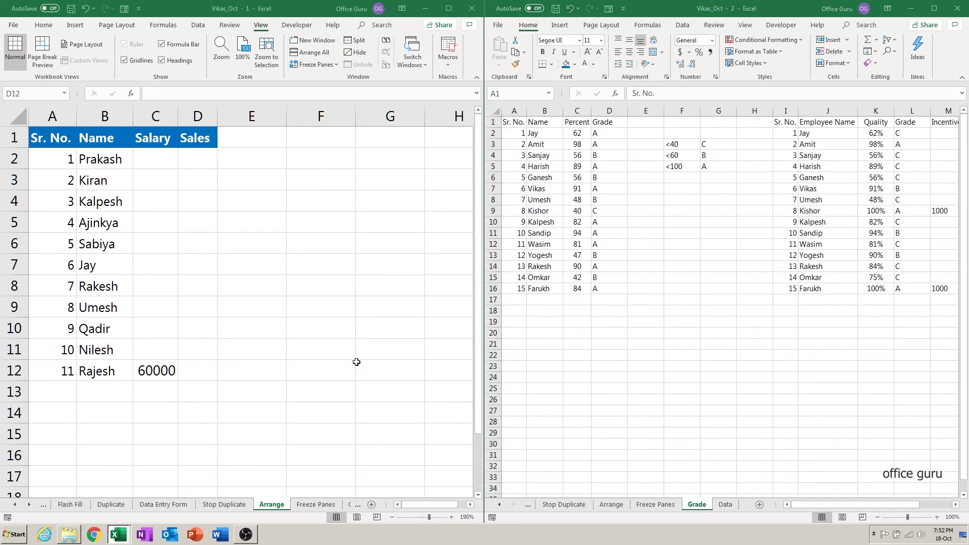
Page the left window through its sheets, leaving it on Sheet4's sales table
left_click(324, 355)
key("ctrl+Page_Up")
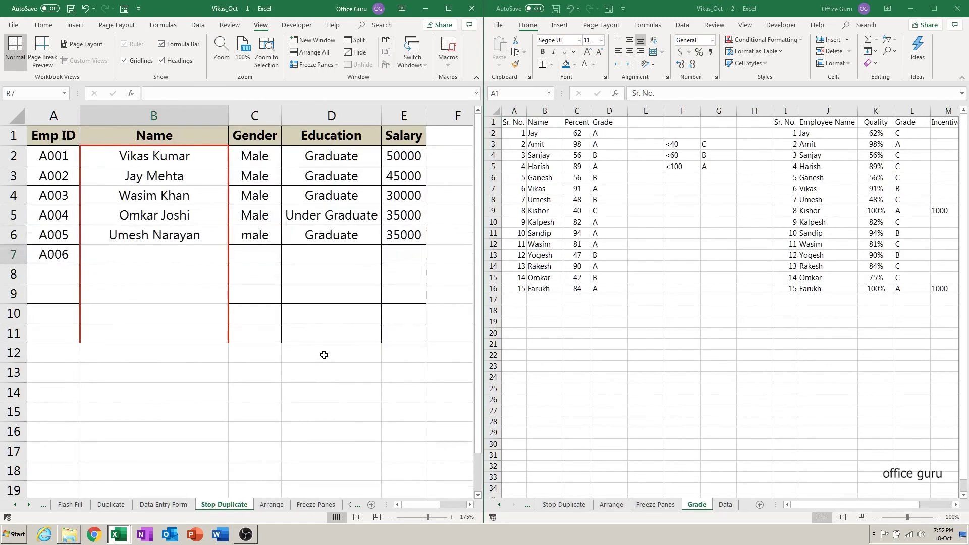
key("ctrl+Page_Up")
key("ctrl+Page_Up")
key("ctrl+Page_Up")
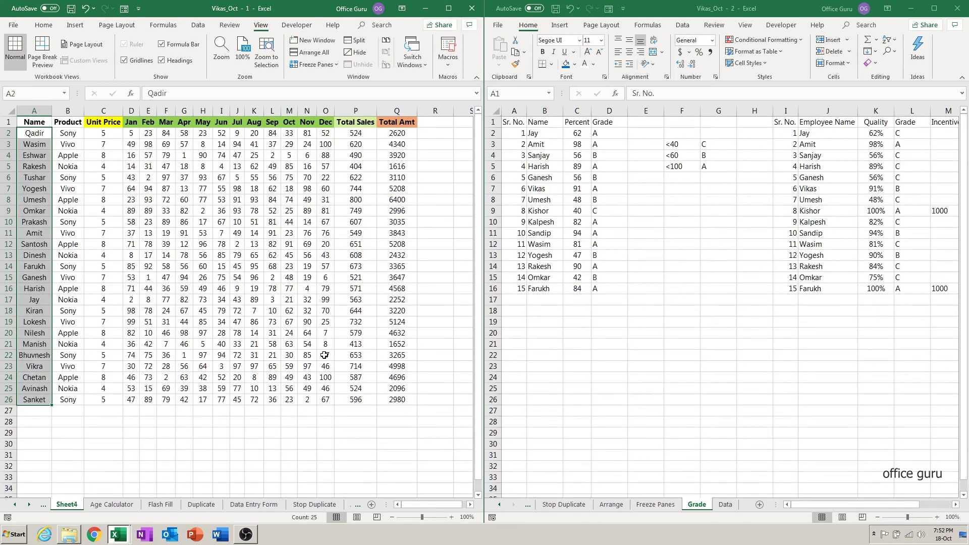
key("ctrl+Page_Down")
key("ctrl+Page_Down")
key("ctrl+Page_Down")
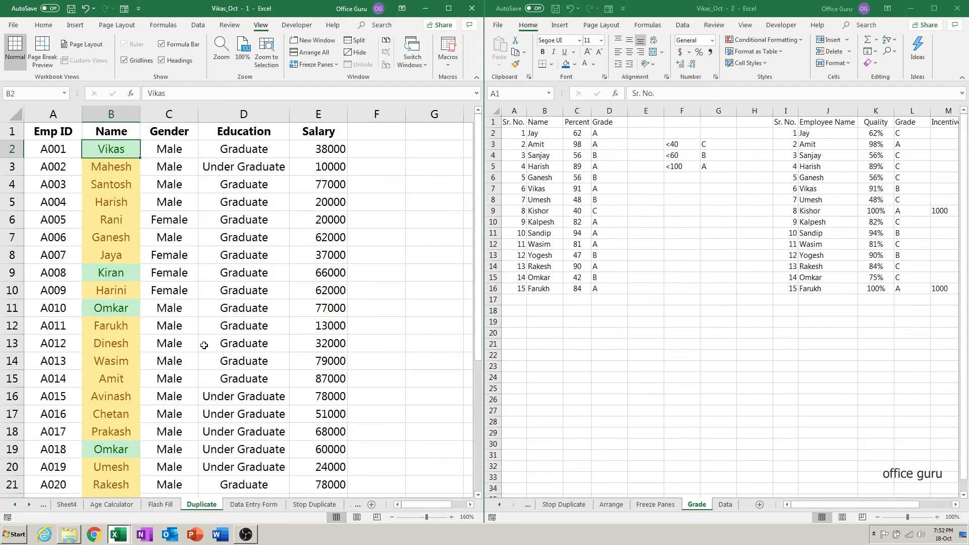
left_click(102, 506)
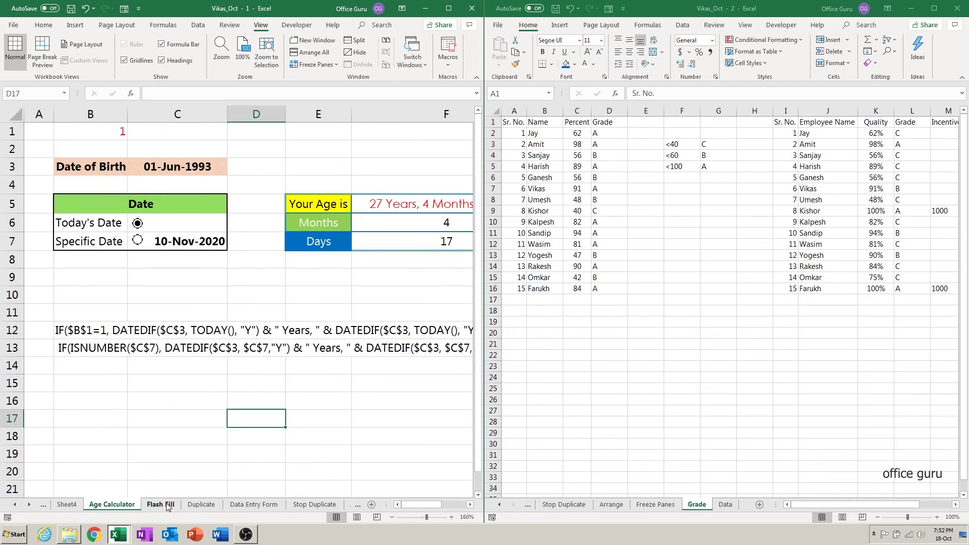
left_click(161, 504)
key("ctrl+Page_Up")
key("ctrl+Page_Up")
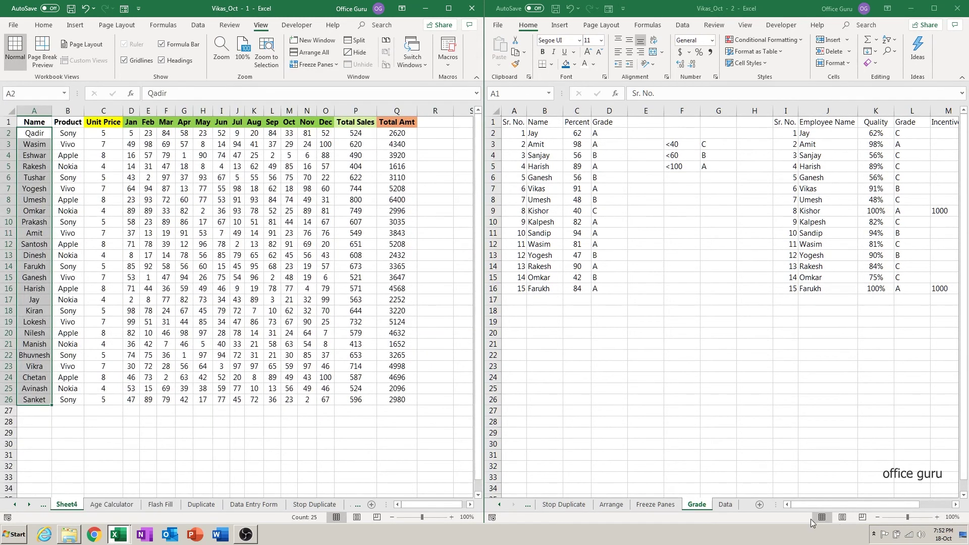
Scroll the right window's Grade sheet, then step it back to the Arrange sheet
left_click(726, 506)
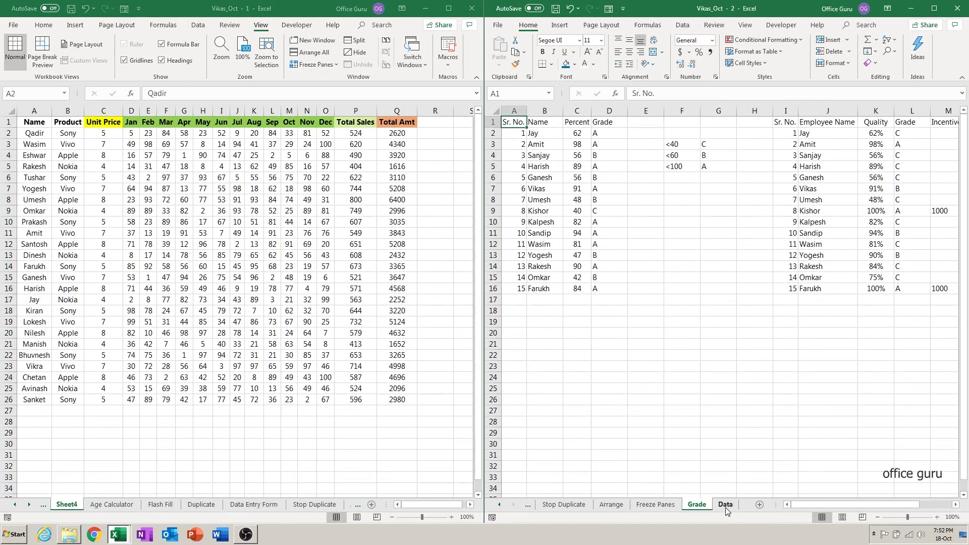
key("Page_Down")
key("Page_Up")
left_click(725, 507)
key("ctrl+Page_Up")
key("ctrl+Page_Up")
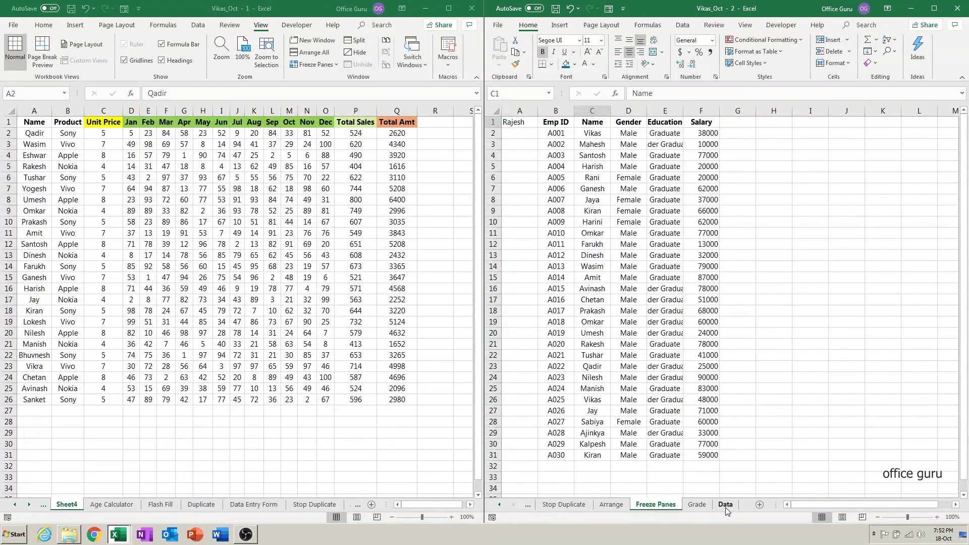
key("ctrl+Page_Up")
Clear the 60000 salary from C12 on the Arrange sheet
key("ctrl+Down")
key("Delete")
key("ctrl+Up")
key("Down")
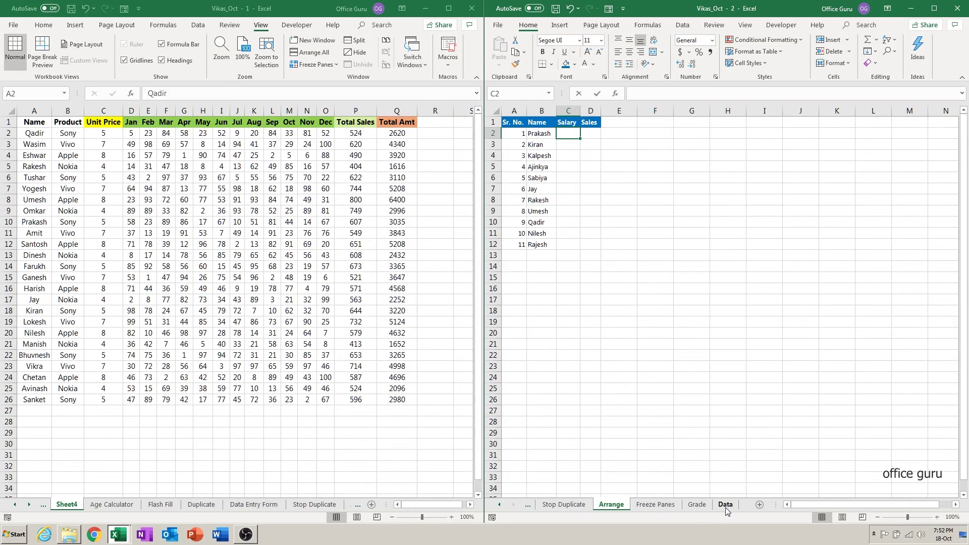
type("=vl")
key("Tab")
key("Left")
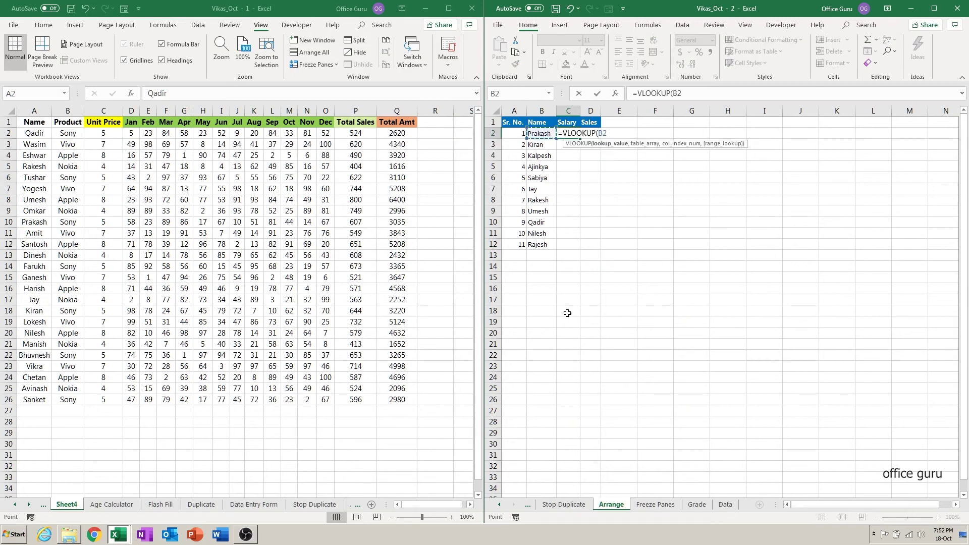
type(",")
left_click_drag(97, 133, 413, 417)
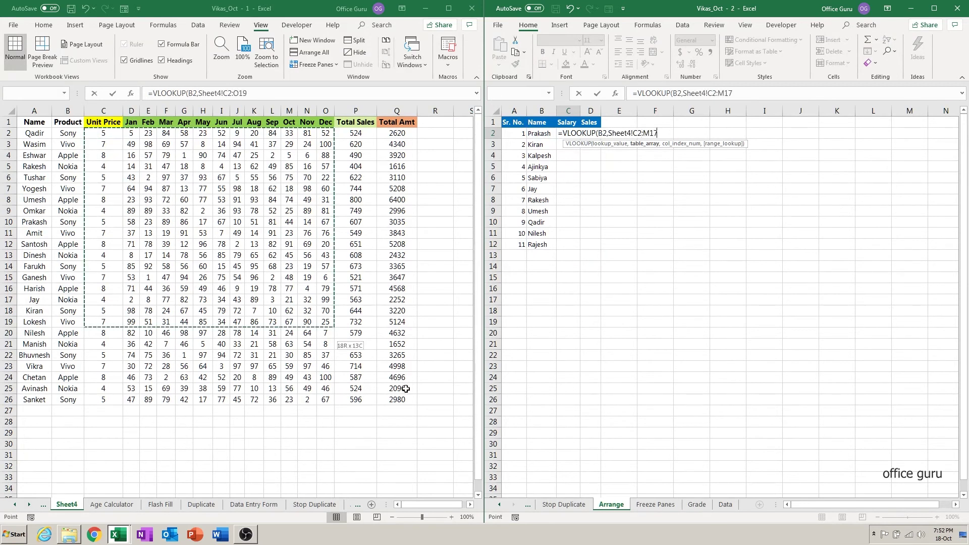
key("Escape")
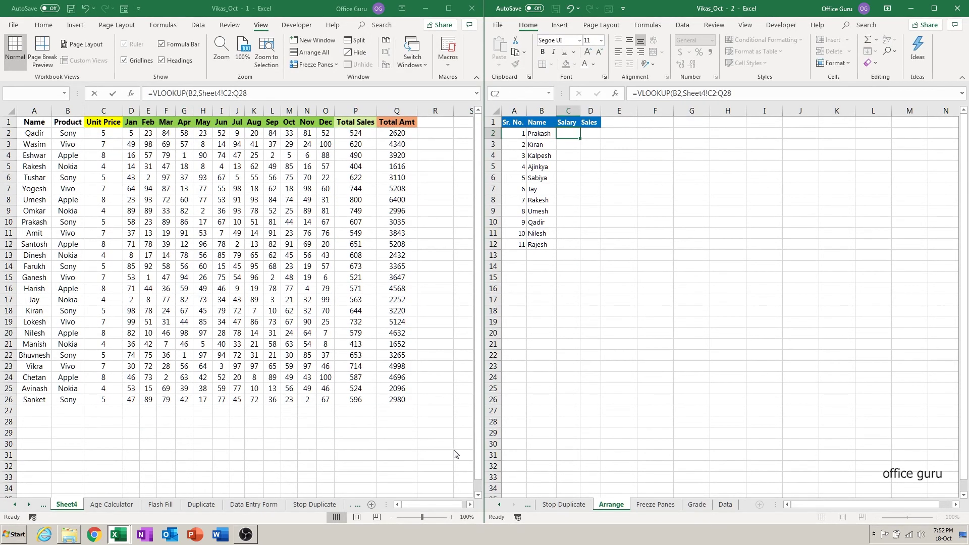
left_click(720, 373)
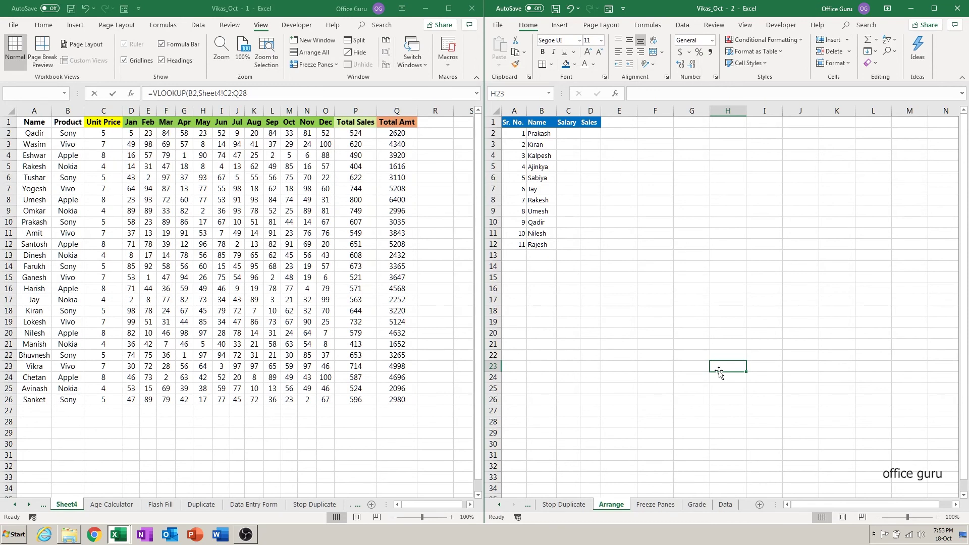
Maximize the Vikas_Oct - 2 window, then close it, leaving a single workbook window
left_click(934, 8)
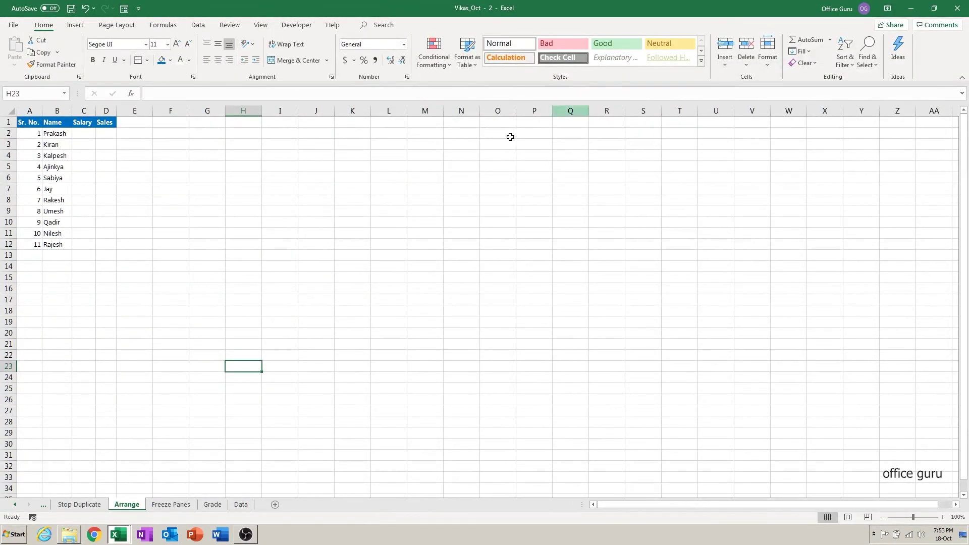
left_click(396, 195)
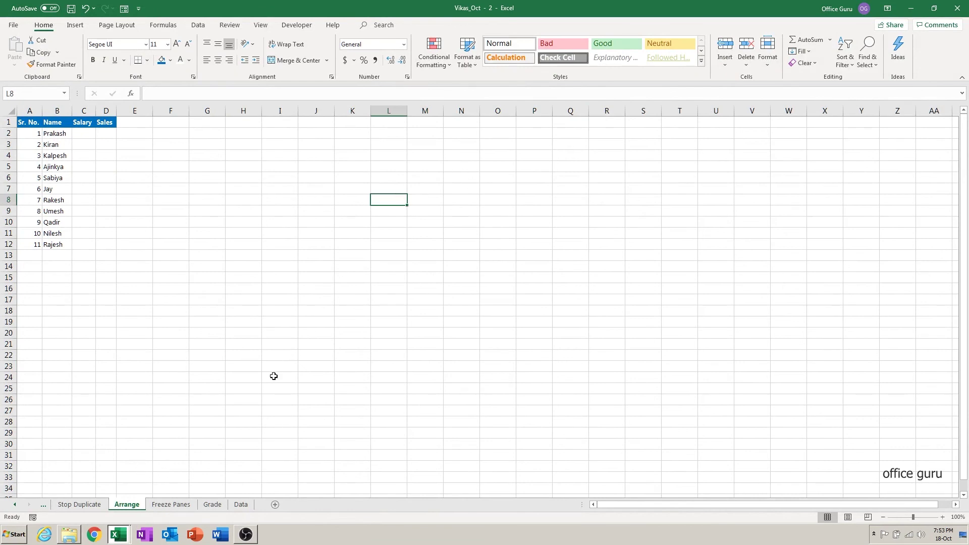
left_click(119, 538)
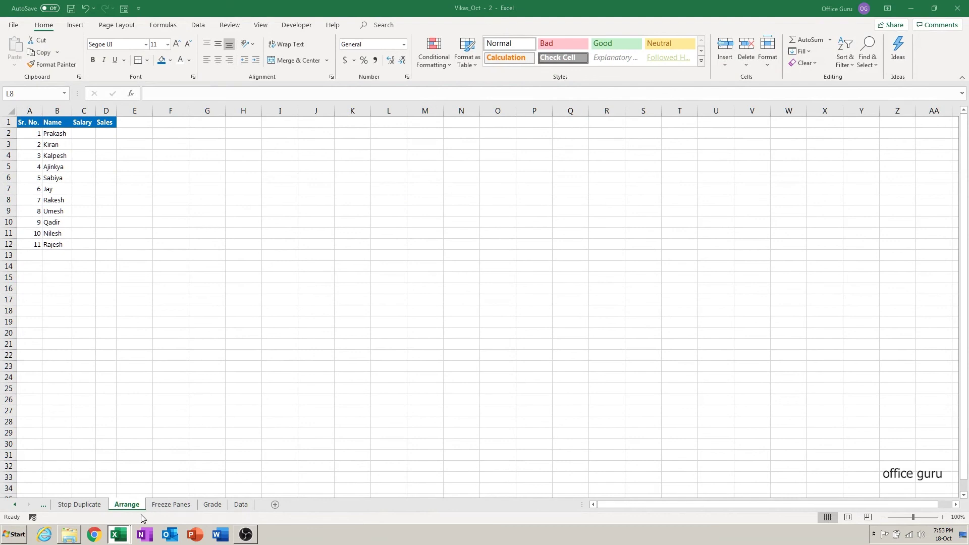
left_click(530, 276)
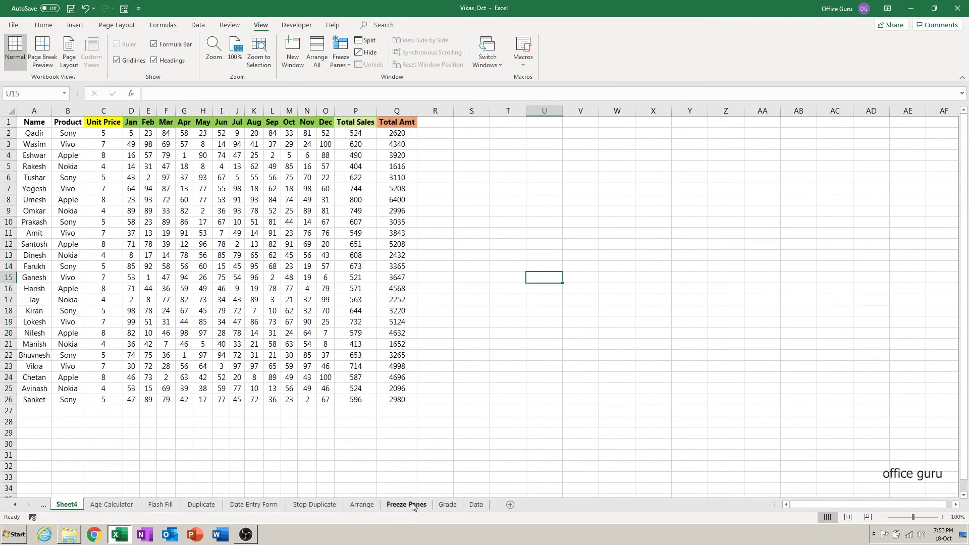
Show the Arrange sheet and select the empty salary cell C12 in row 12
left_click(362, 505)
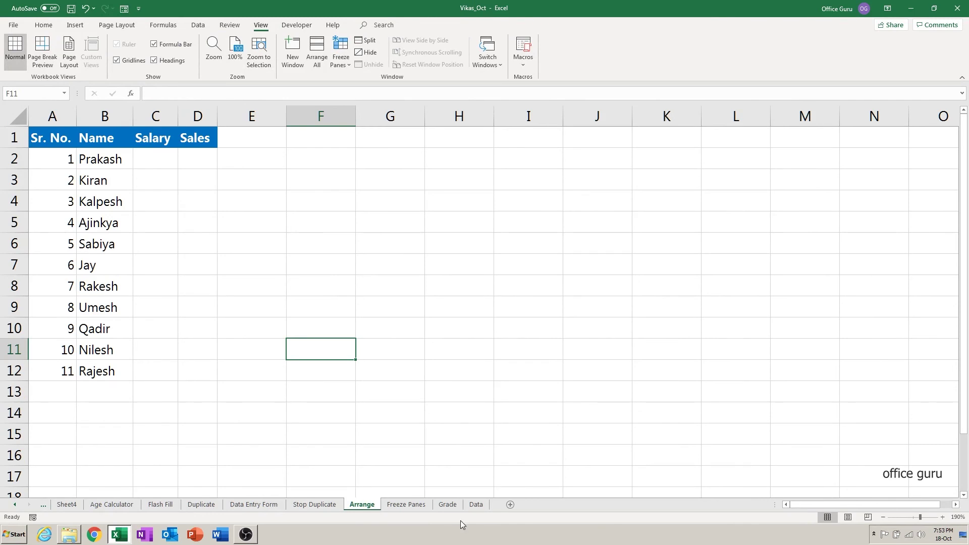
left_click(111, 373)
left_click(156, 372)
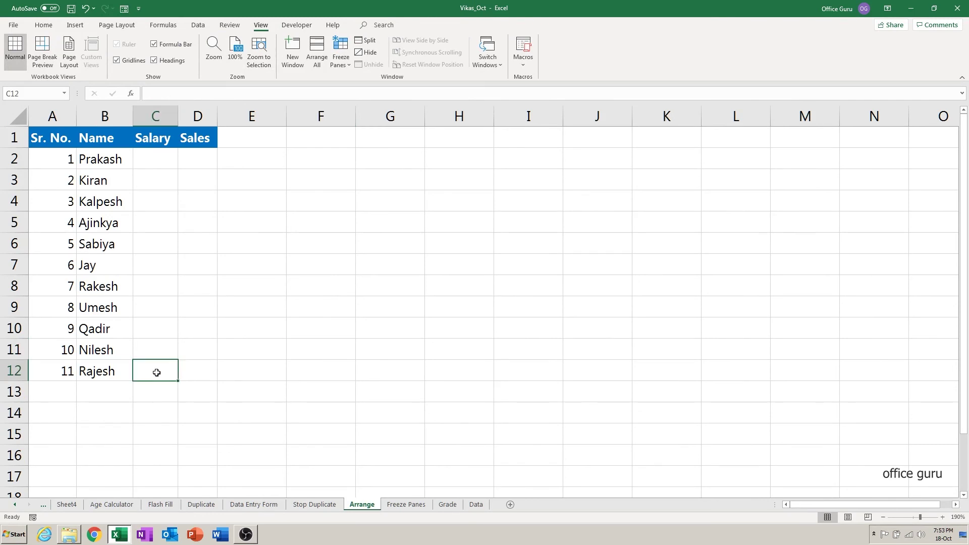